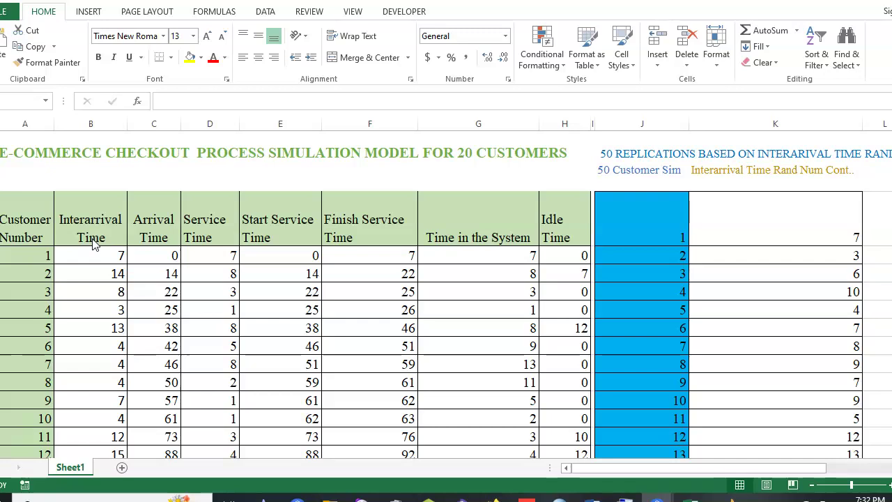
# Step: Inspect the interarrival time formula for customer 1 and the arrival time entries for customers 1 and 2
pyautogui.click(91, 275)
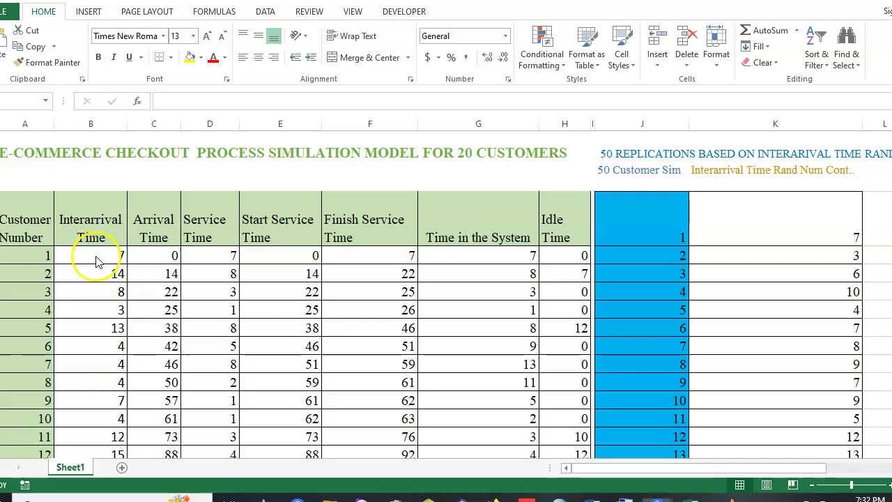
pyautogui.click(96, 256)
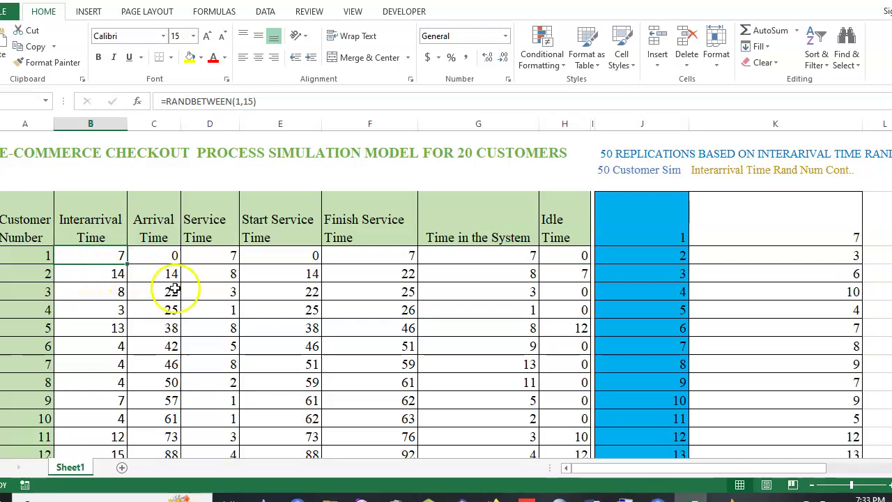
pyautogui.click(158, 227)
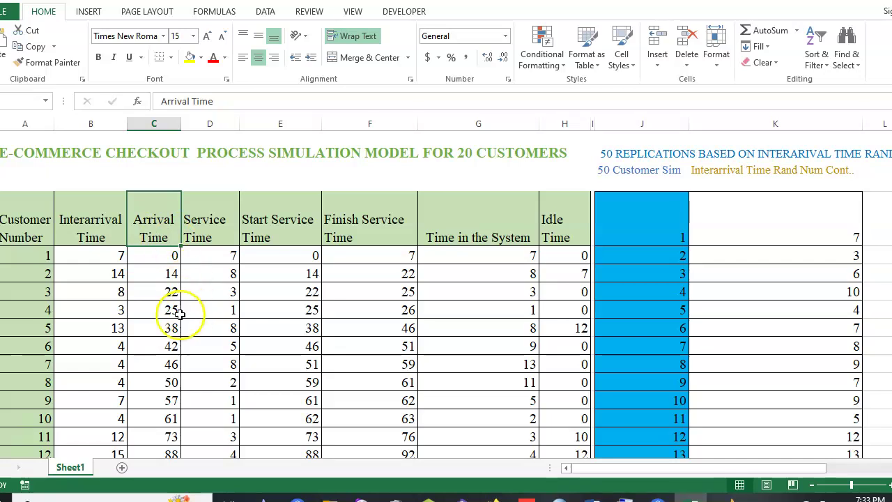
pyautogui.click(159, 255)
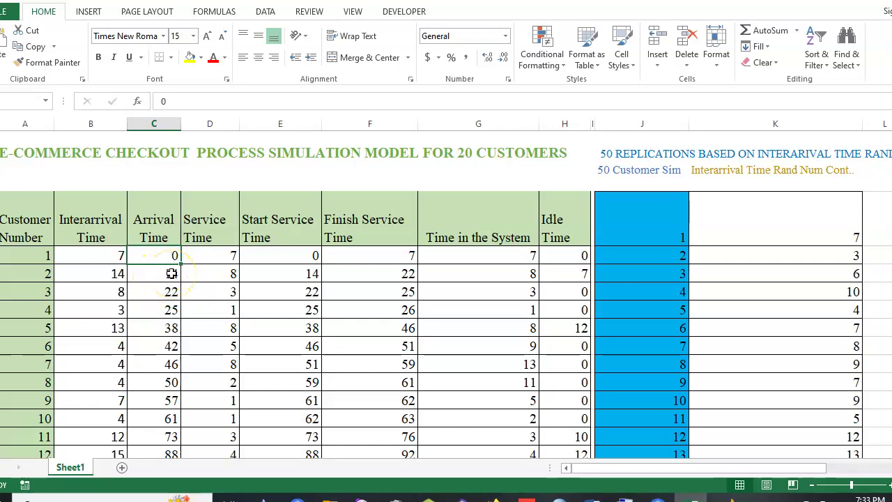
pyautogui.click(171, 274)
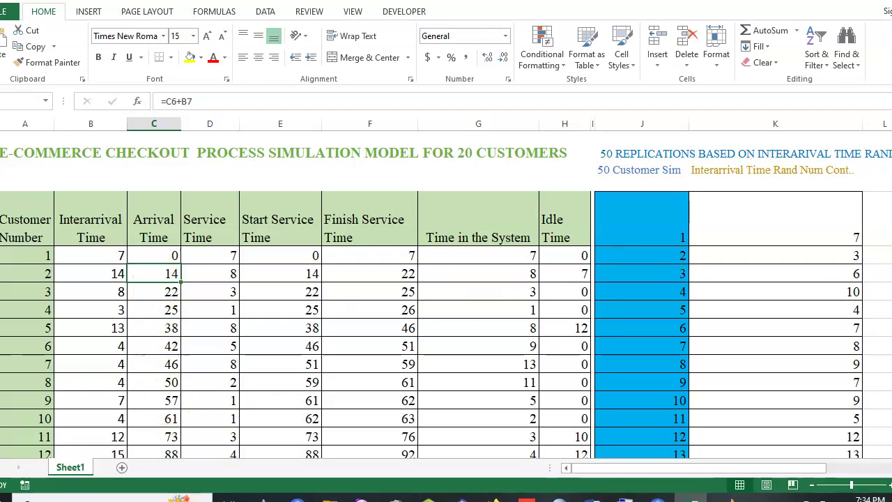
pyautogui.moveTo(891, 160); pyautogui.dragTo(891, 159)
# Step: Inspect customer 1's service time formula and the start service time entries for customers 1 and 2
pyautogui.click(214, 256)
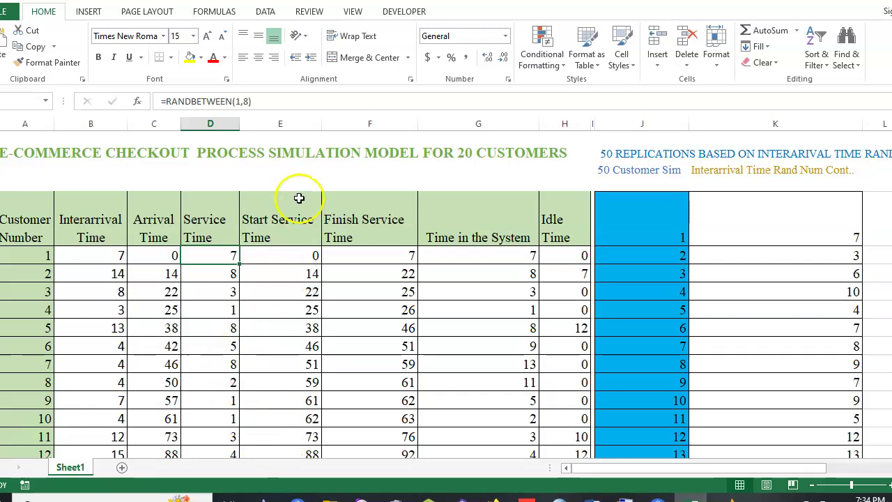
pyautogui.click(279, 258)
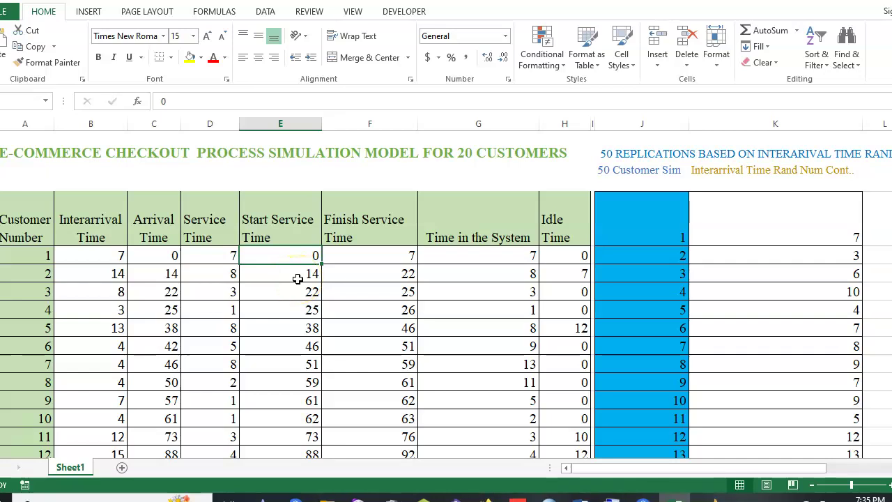
pyautogui.click(297, 279)
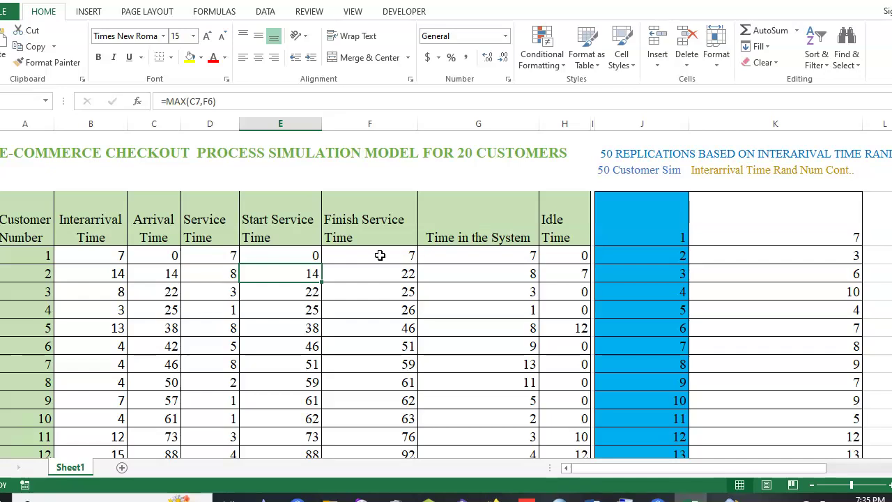
# Step: Inspect customer 1's finish service time and time in the system formulas, plus the idle time entries for customers 1 and 2
pyautogui.click(380, 256)
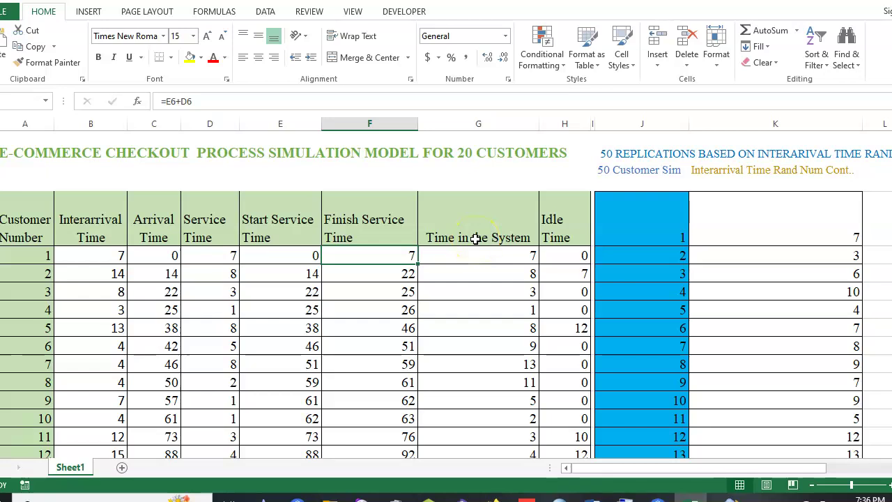
pyautogui.click(494, 256)
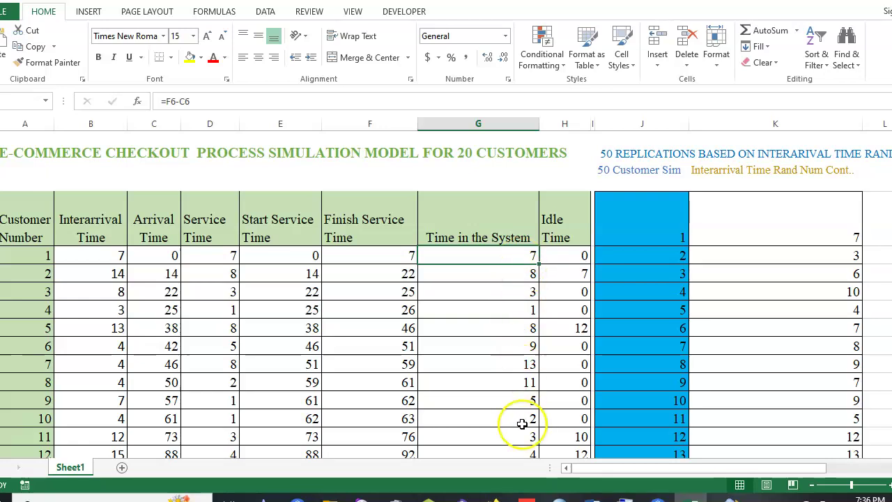
pyautogui.click(580, 255)
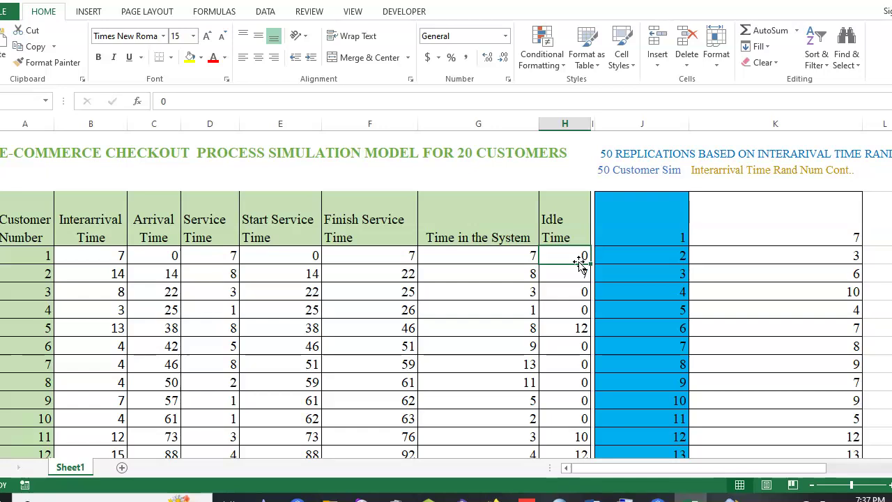
pyautogui.click(561, 249)
pyautogui.click(563, 257)
pyautogui.click(569, 273)
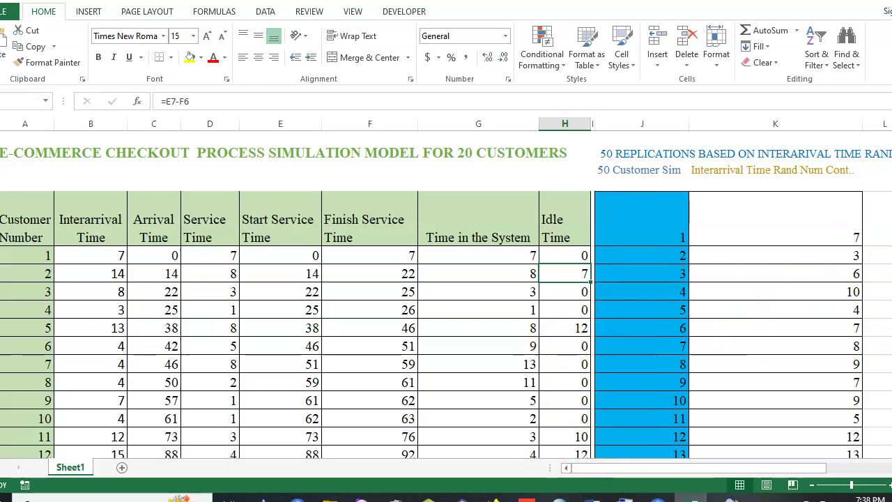
# Step: Examine the formulas for the average time in the system and the percentage of server idle time beneath the customer table
pyautogui.scroll(-3, 446, 292)
pyautogui.scroll(-1, 446, 293)
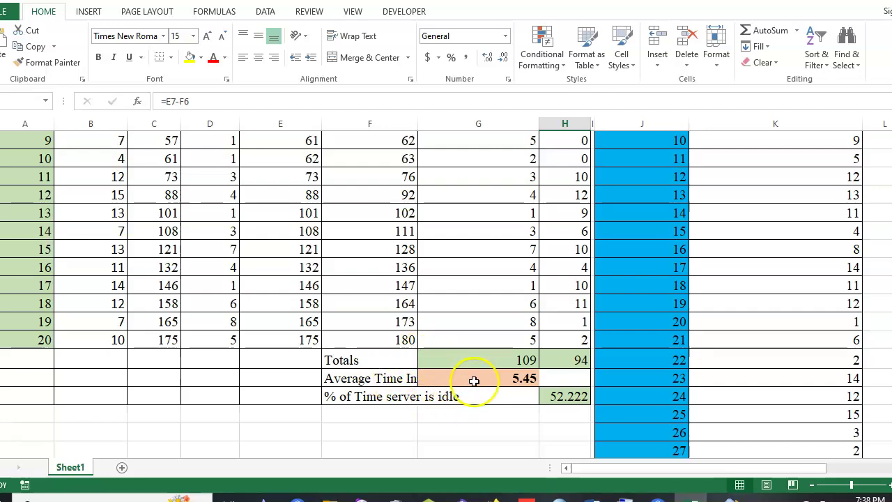
pyautogui.click(519, 378)
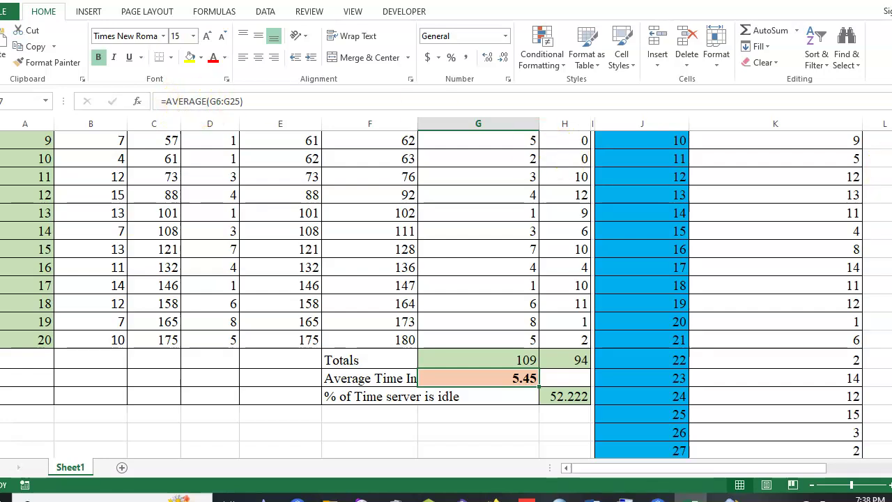
pyautogui.scroll(5, 446, 292)
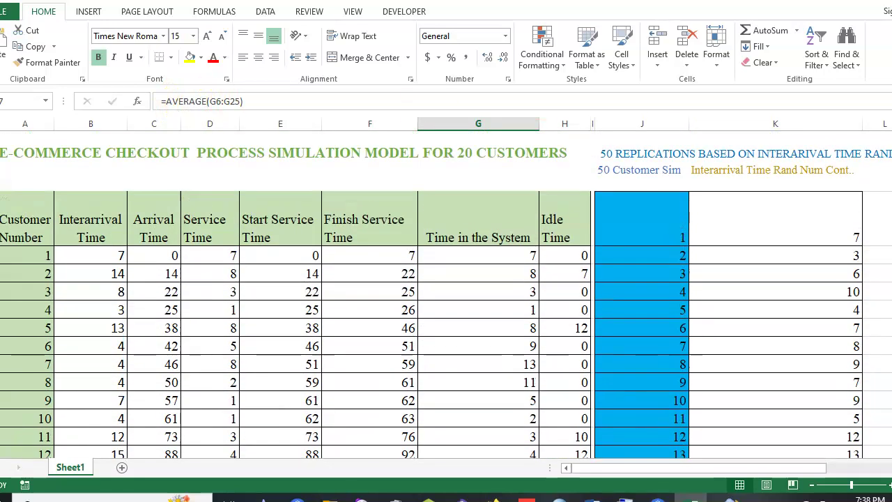
pyautogui.scroll(-8, 447, 292)
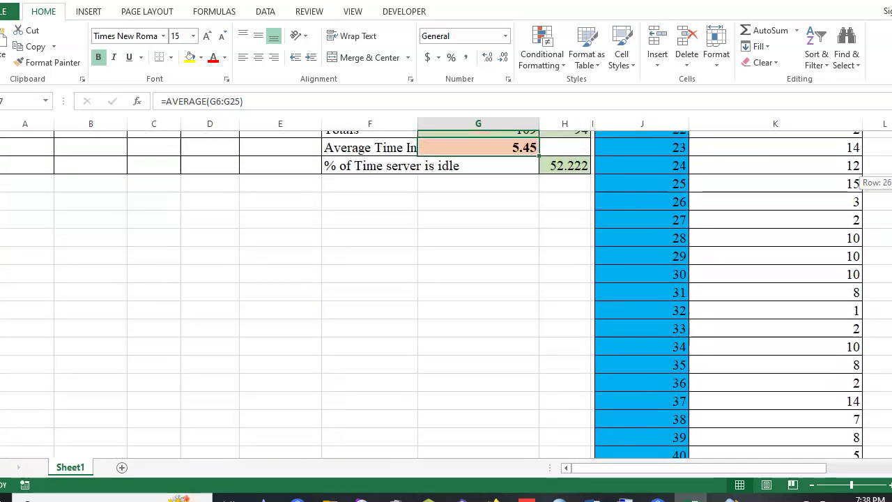
pyautogui.scroll(2, 658, 295)
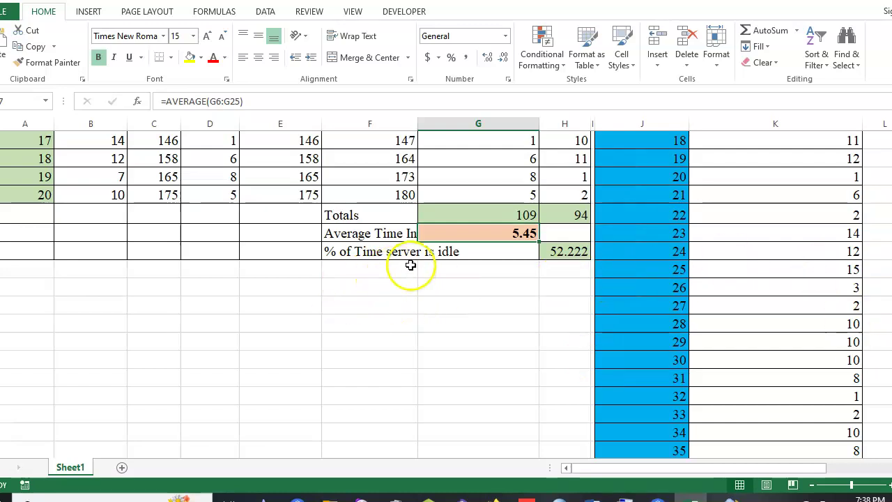
pyautogui.click(567, 254)
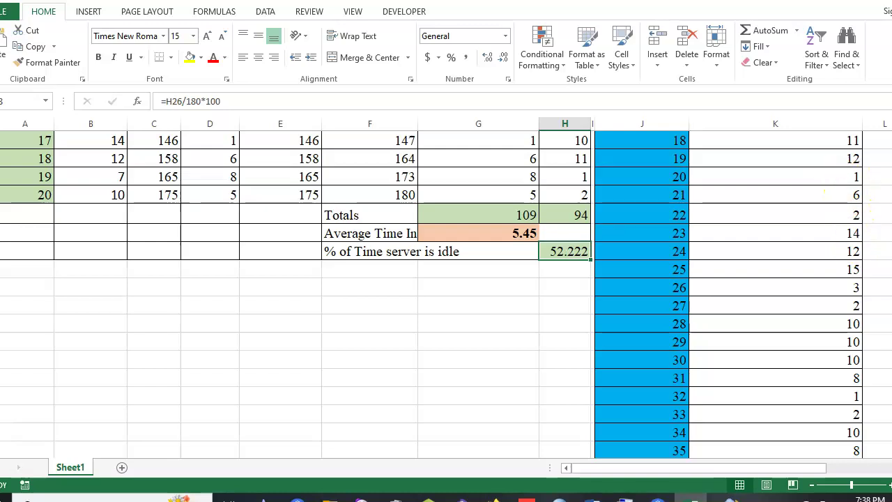
pyautogui.scroll(6, 447, 295)
pyautogui.scroll(-3, 446, 295)
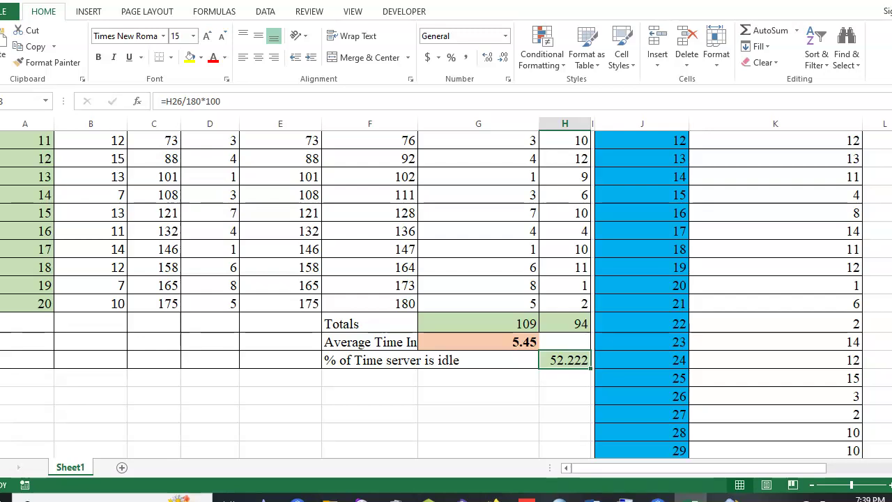
# Step: Check the first replication's interarrival formula, and view the Data Table what-if settings for replications 1 to 40 without applying them
pyautogui.scroll(5, 446, 292)
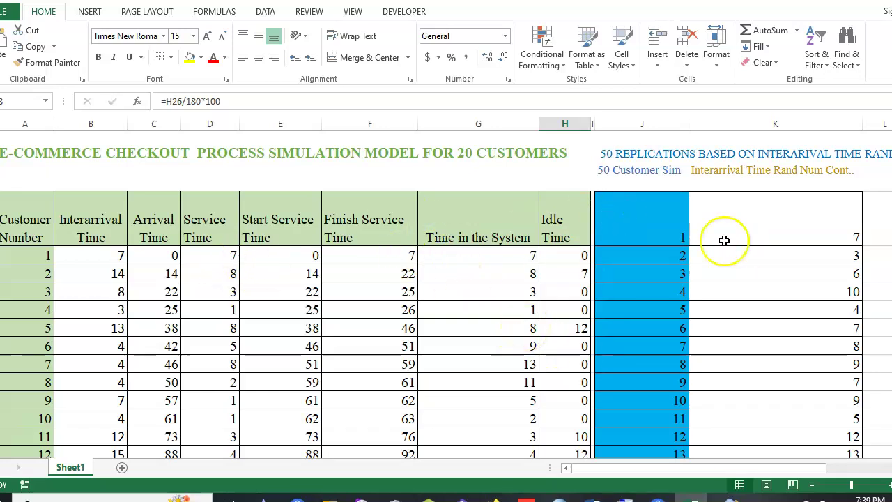
pyautogui.click(767, 240)
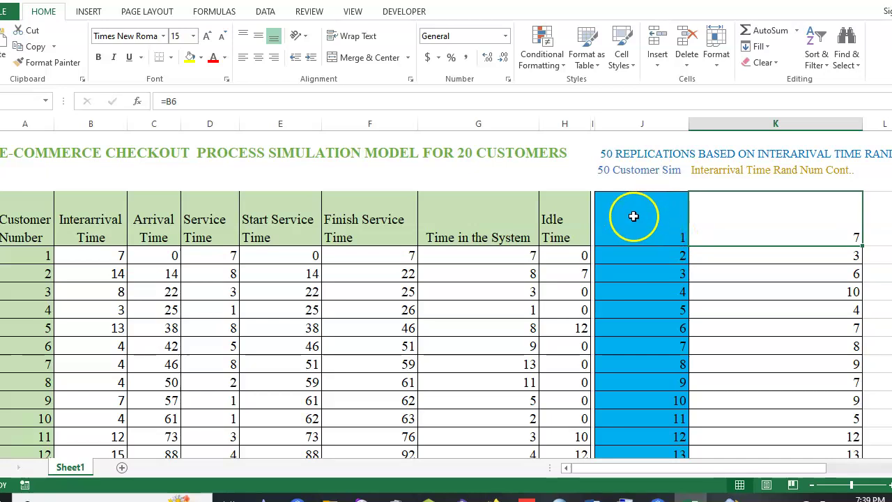
pyautogui.click(669, 221)
pyautogui.moveTo(669, 221); pyautogui.dragTo(788, 440)
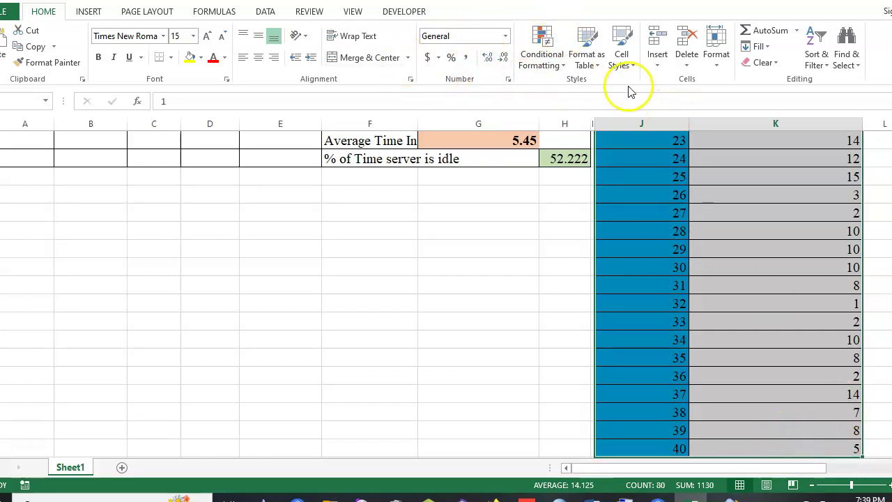
pyautogui.click(261, 13)
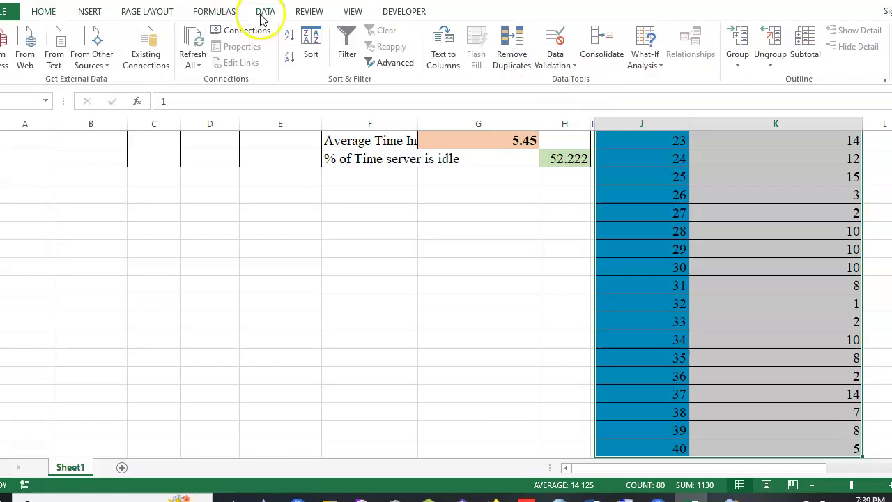
pyautogui.click(661, 69)
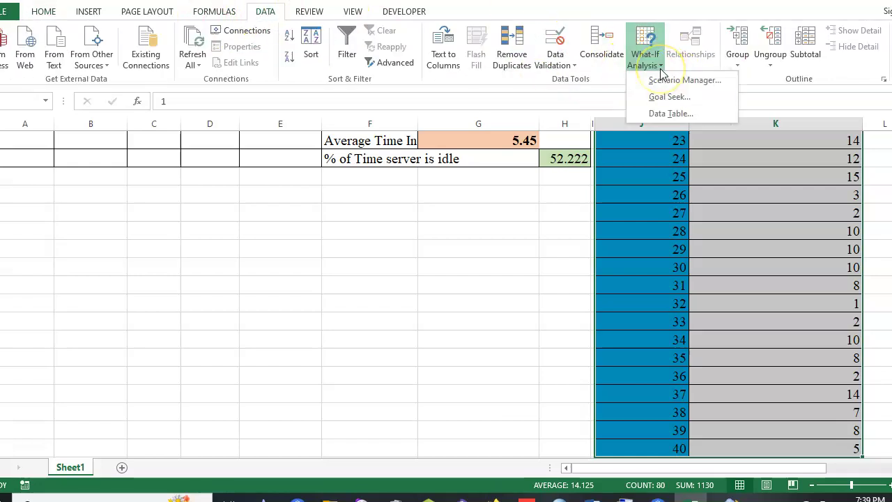
pyautogui.click(669, 113)
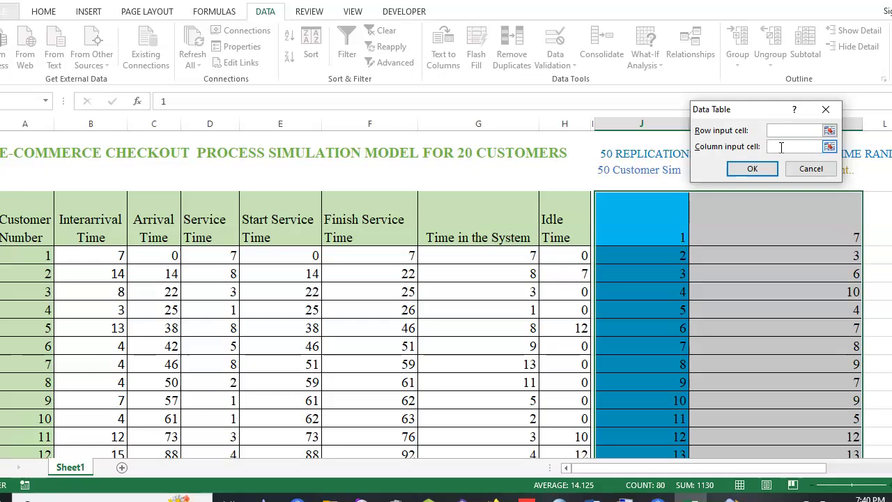
pyautogui.click(813, 169)
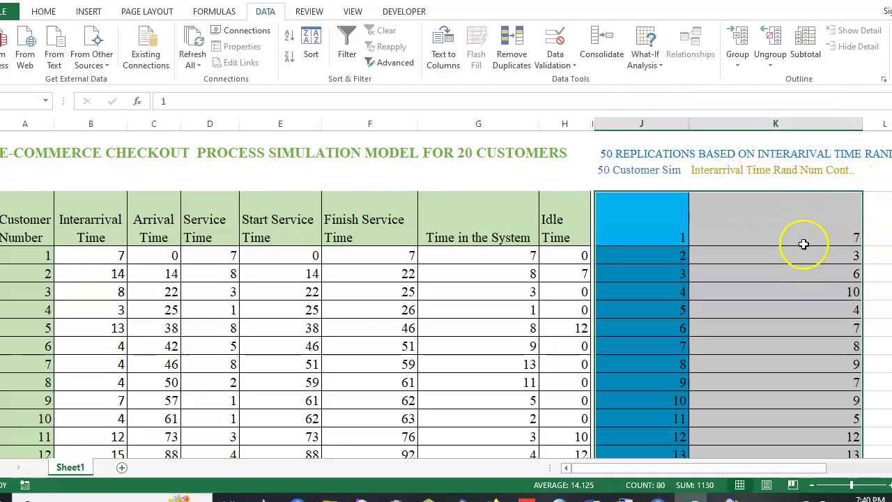
pyautogui.moveTo(891, 162); pyautogui.dragTo(891, 163)
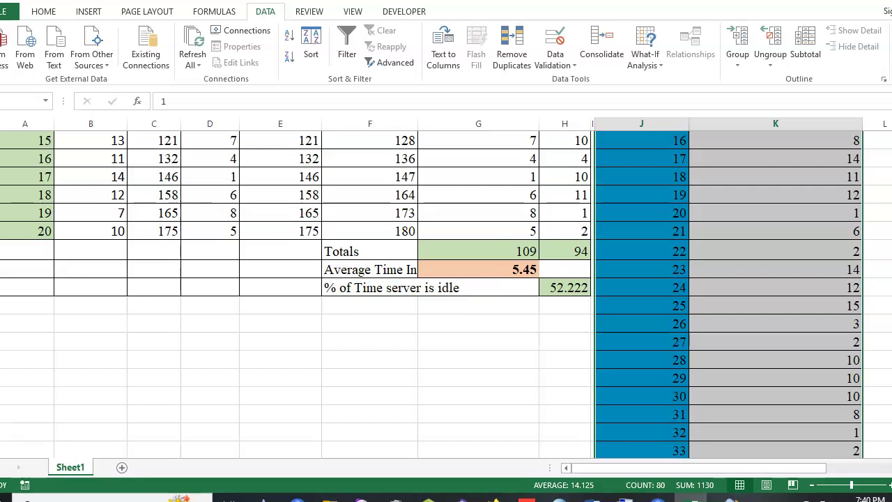